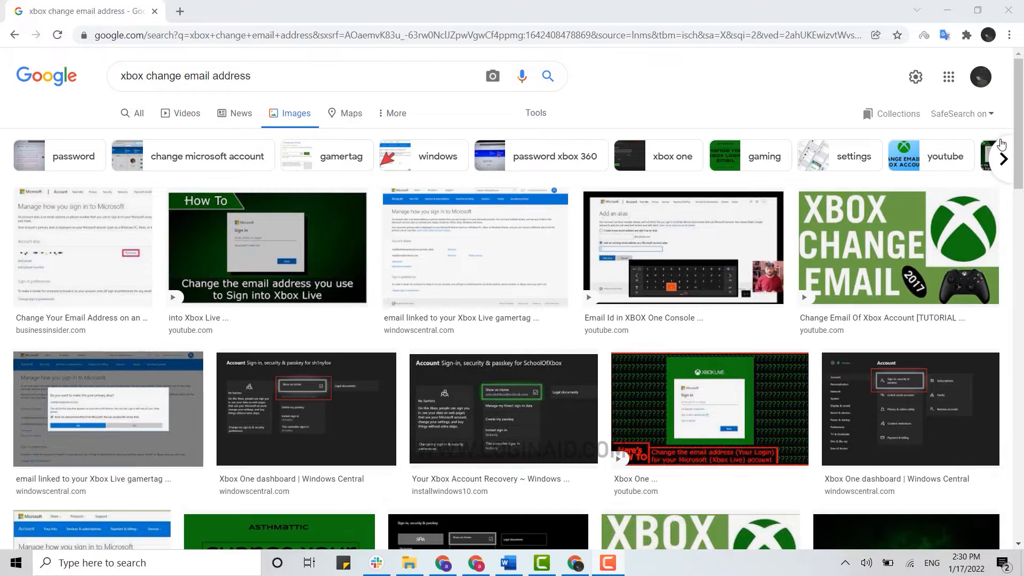
# Go to xbox.com in a new tab and start the Microsoft sign-in
pyautogui.click(179, 12)
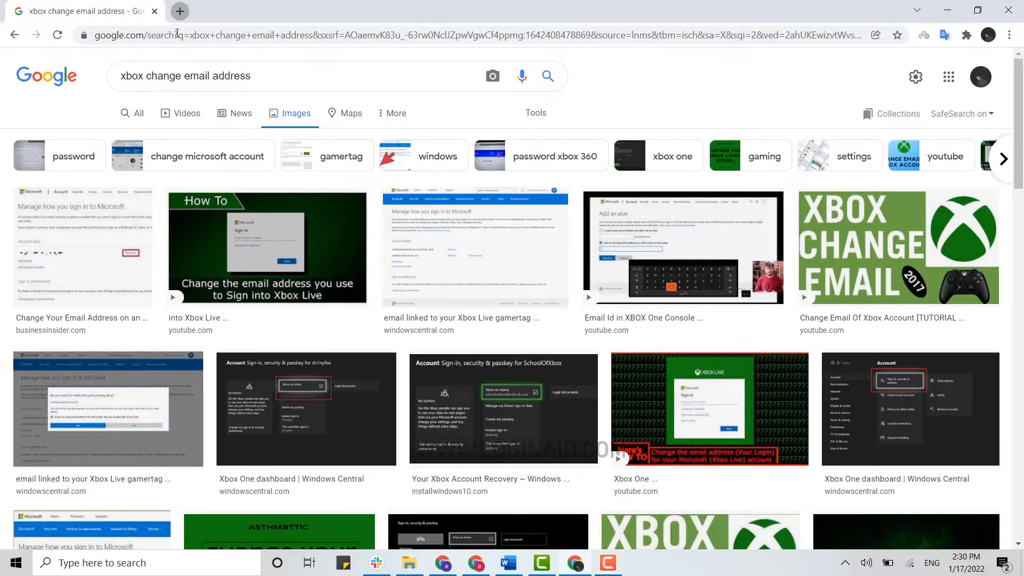
pyautogui.write('x')
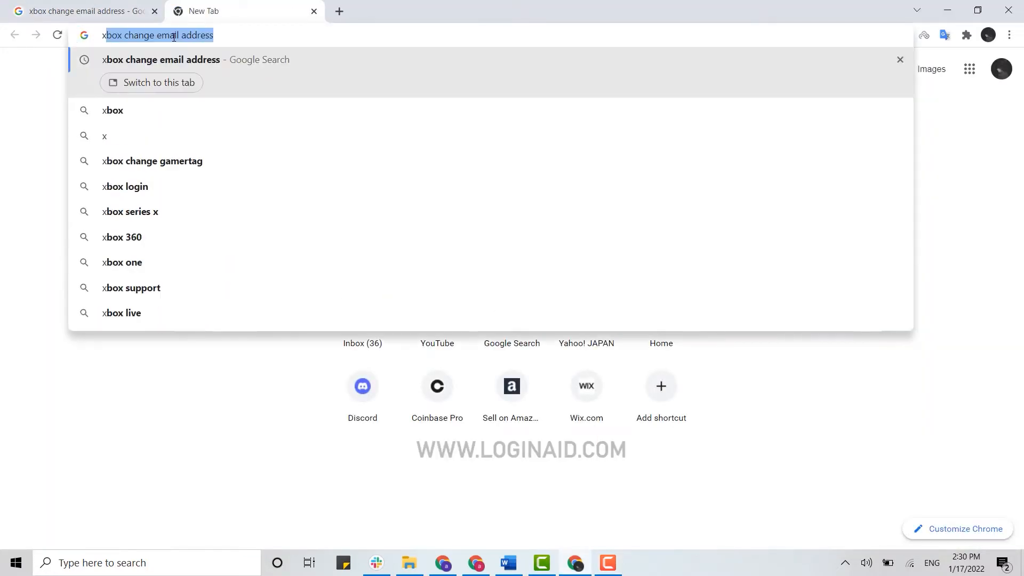
pyautogui.write('box.com')
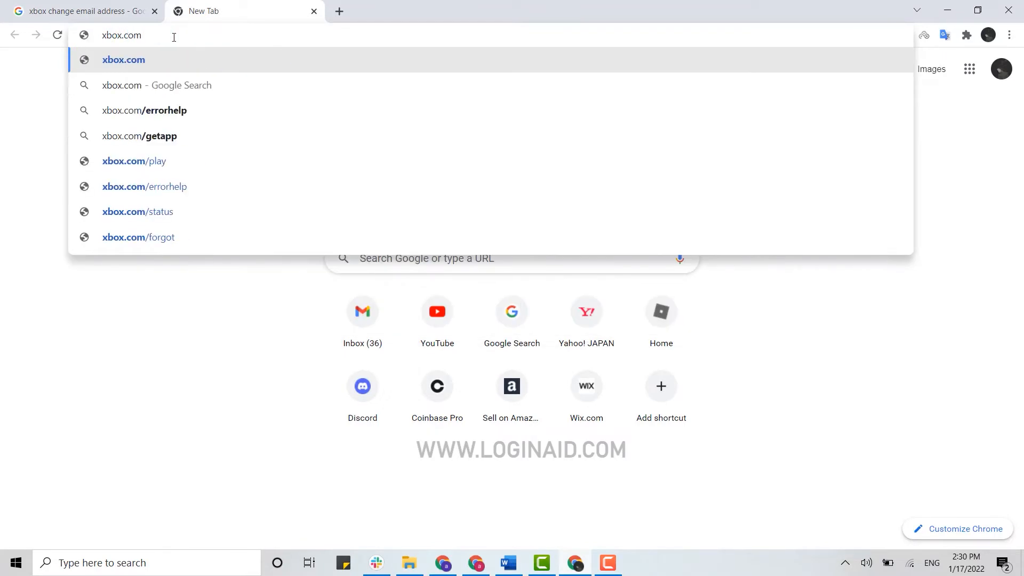
pyautogui.press('Return')
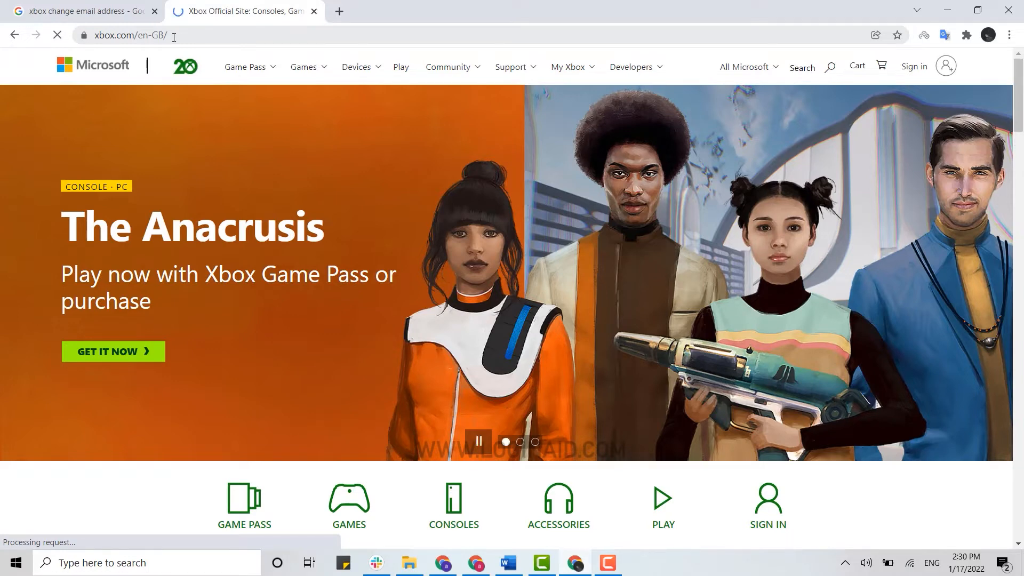
pyautogui.click(914, 65)
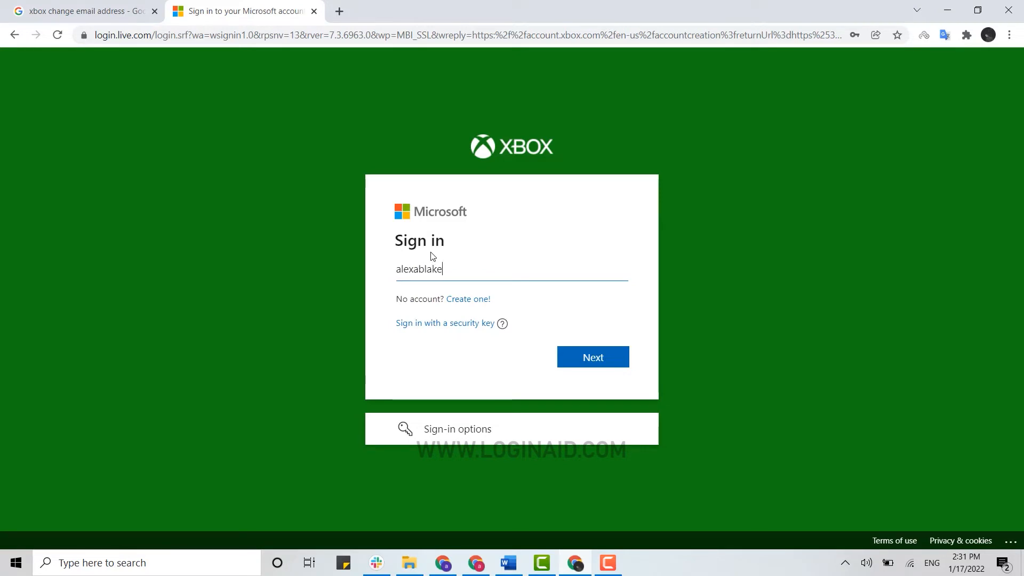
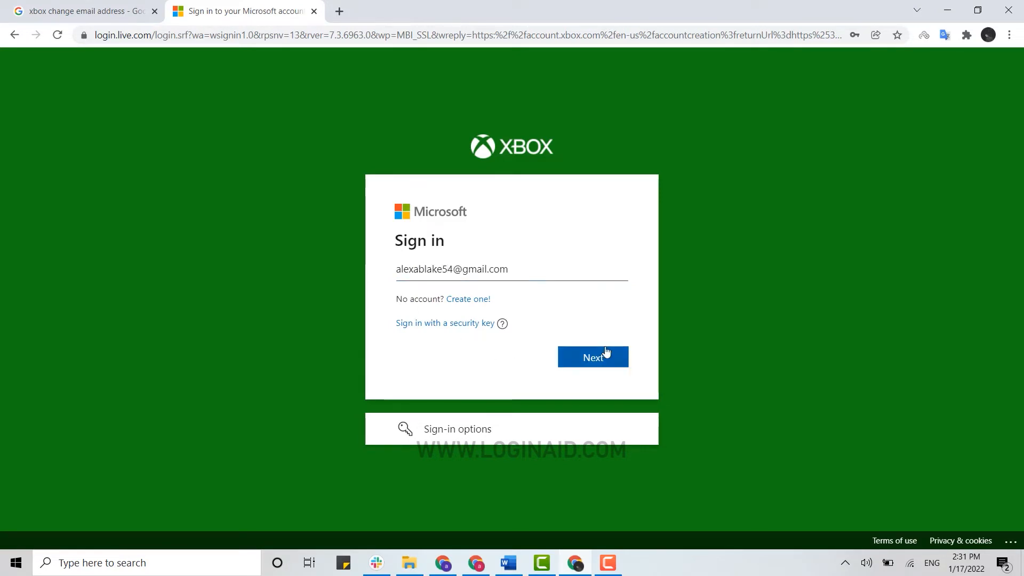
# Sign in with the Gmail address and password, then show the signed-in account panel
pyautogui.click(605, 354)
pyautogui.write('•')
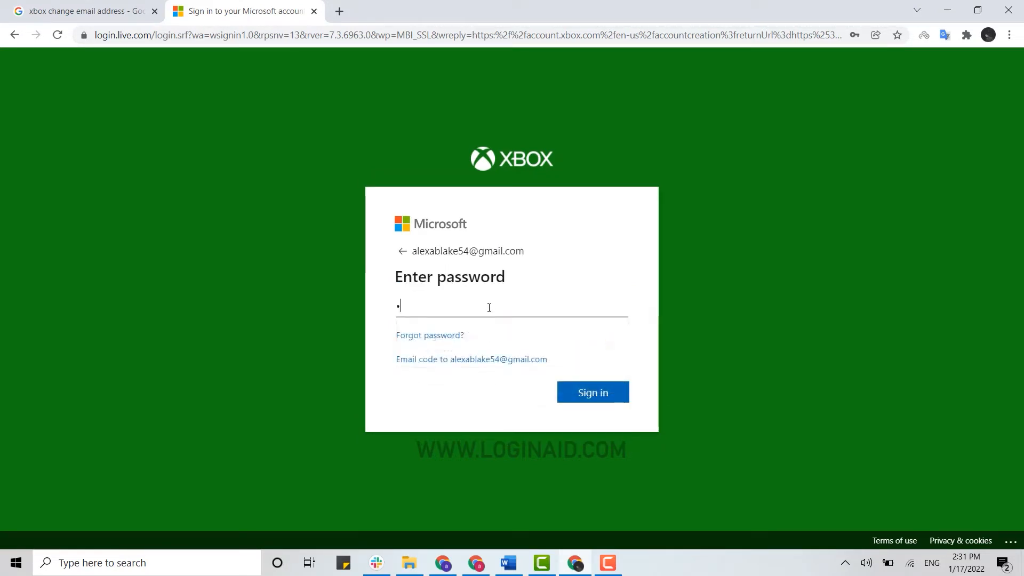
pyautogui.write('•••••••')
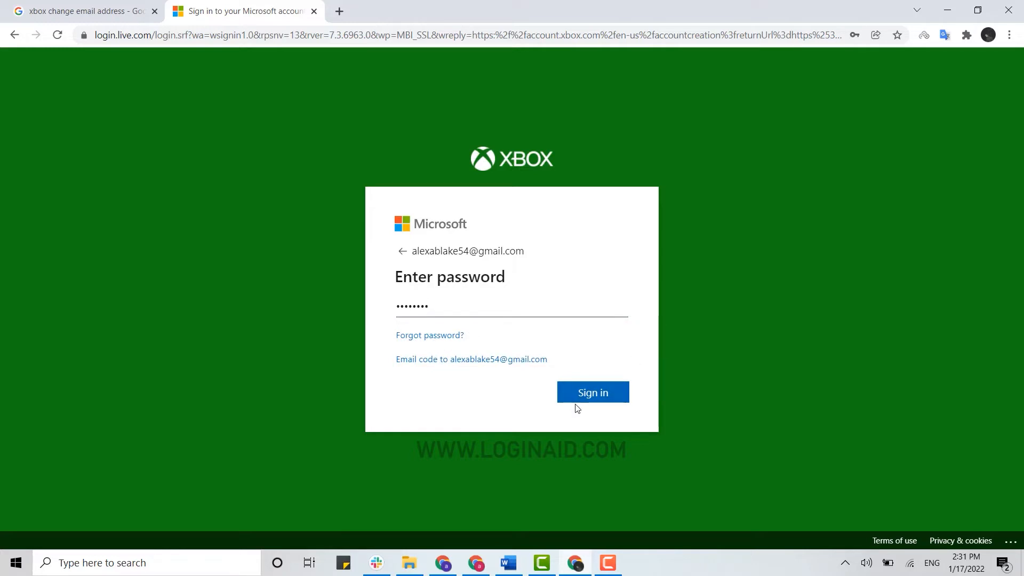
pyautogui.click(593, 392)
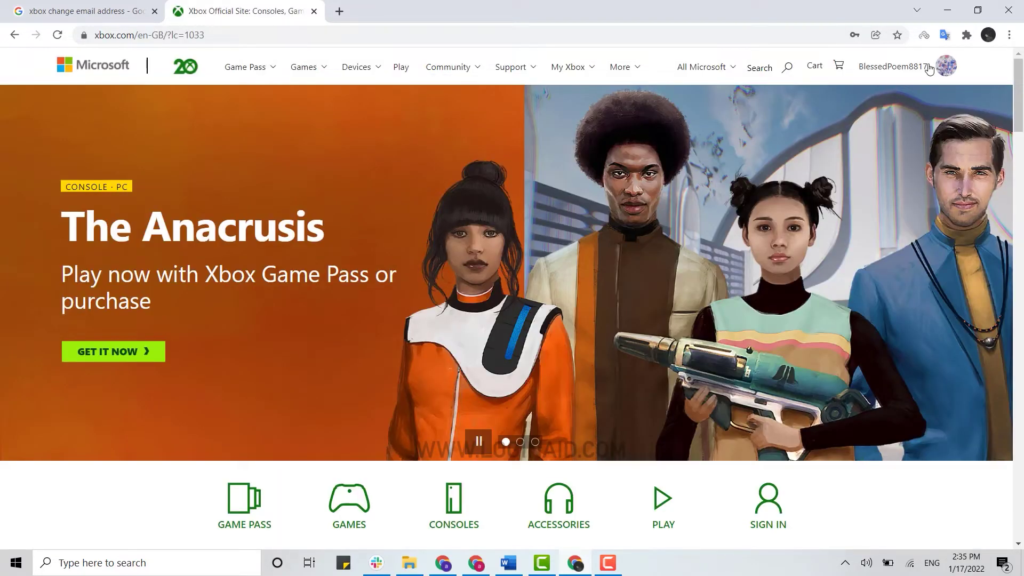
pyautogui.click(895, 66)
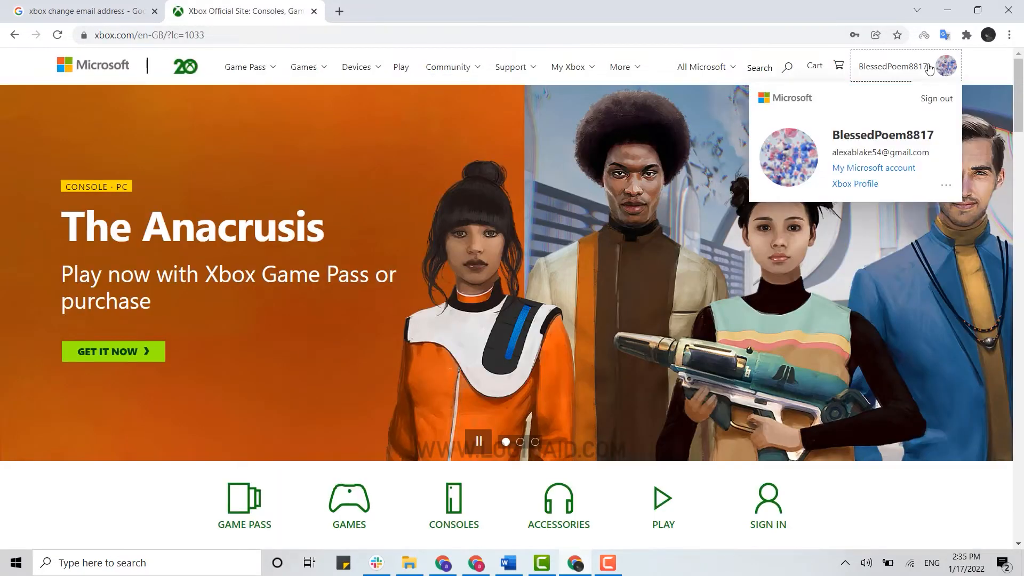
# Reach 'Manage how you sign in' via My Microsoft account, Your info and Edit account info
pyautogui.click(854, 185)
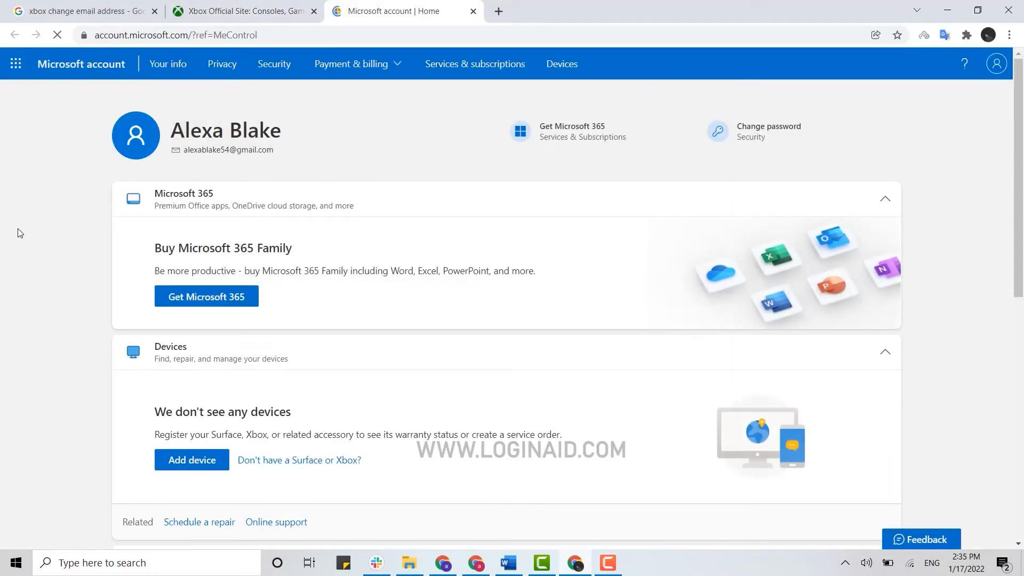
pyautogui.click(167, 65)
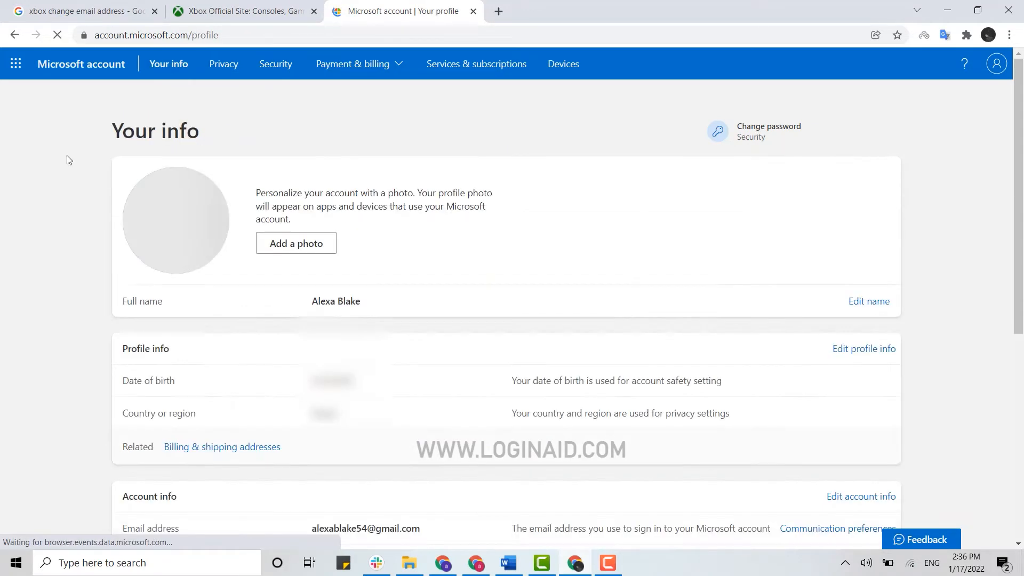
pyautogui.scroll(-3, 70, 159)
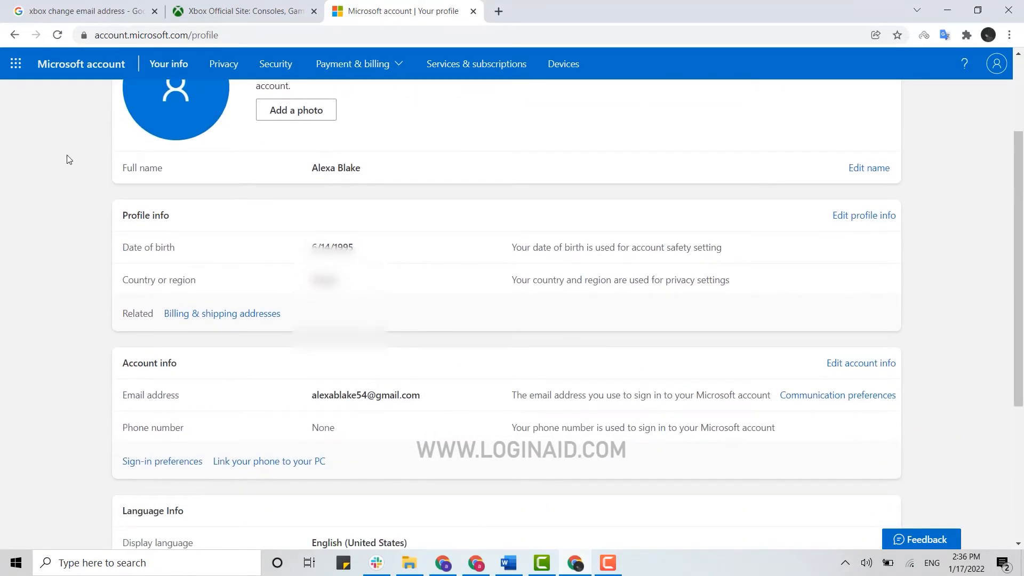
pyautogui.scroll(-3, 69, 159)
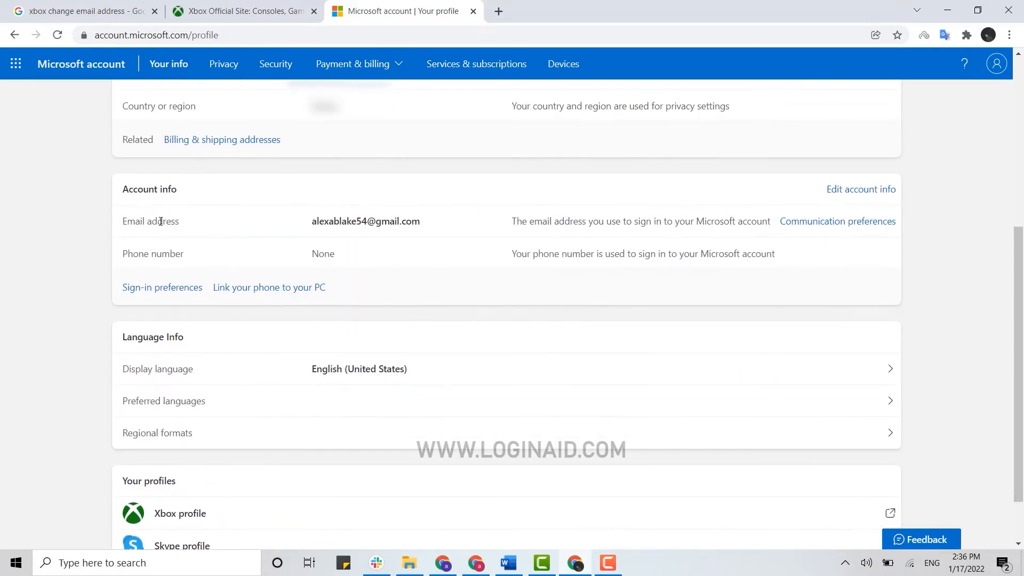
pyautogui.click(860, 192)
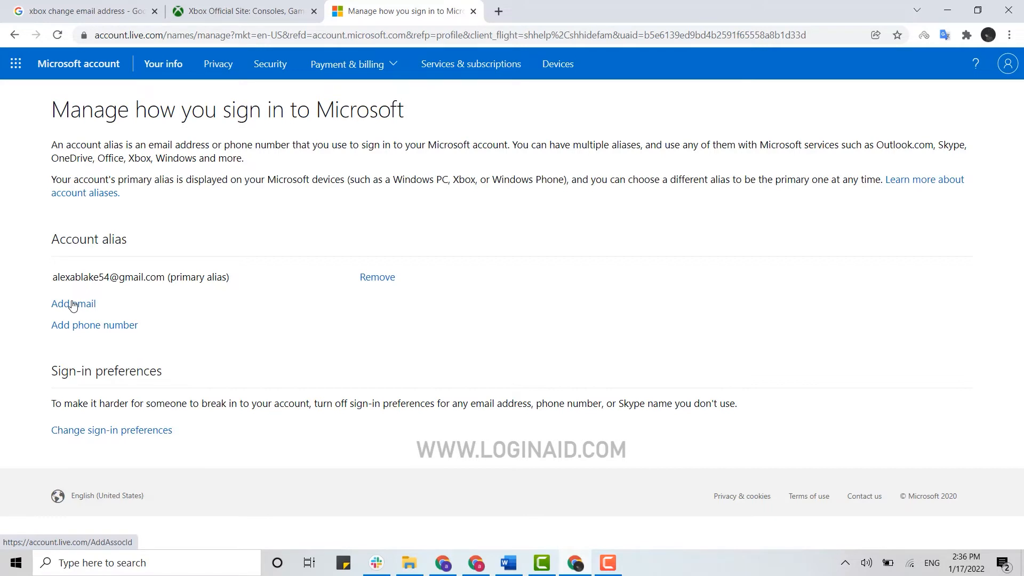
# Add the existing Outlook address as a second alias beside the primary Gmail alias
pyautogui.click(73, 304)
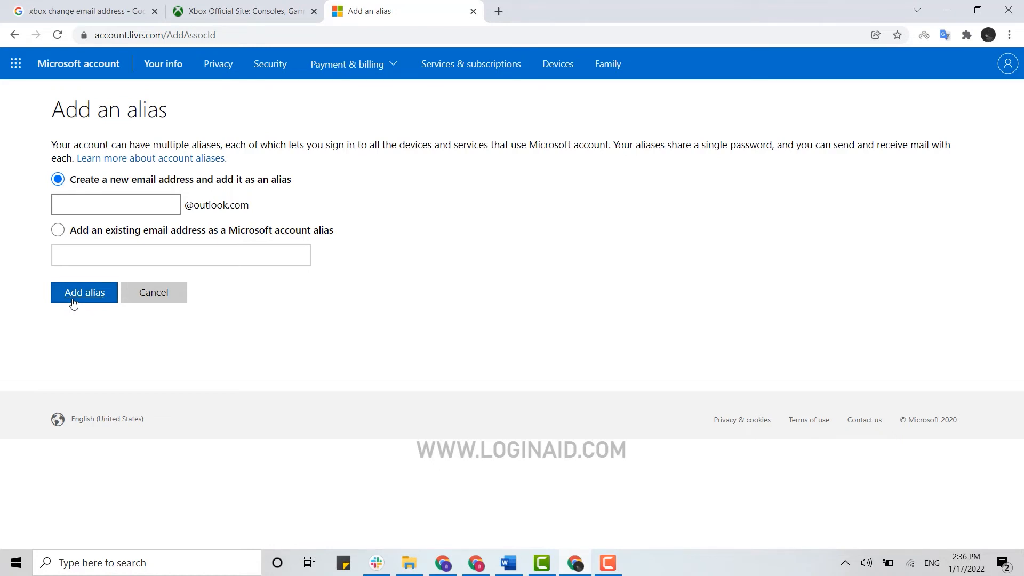
pyautogui.click(80, 205)
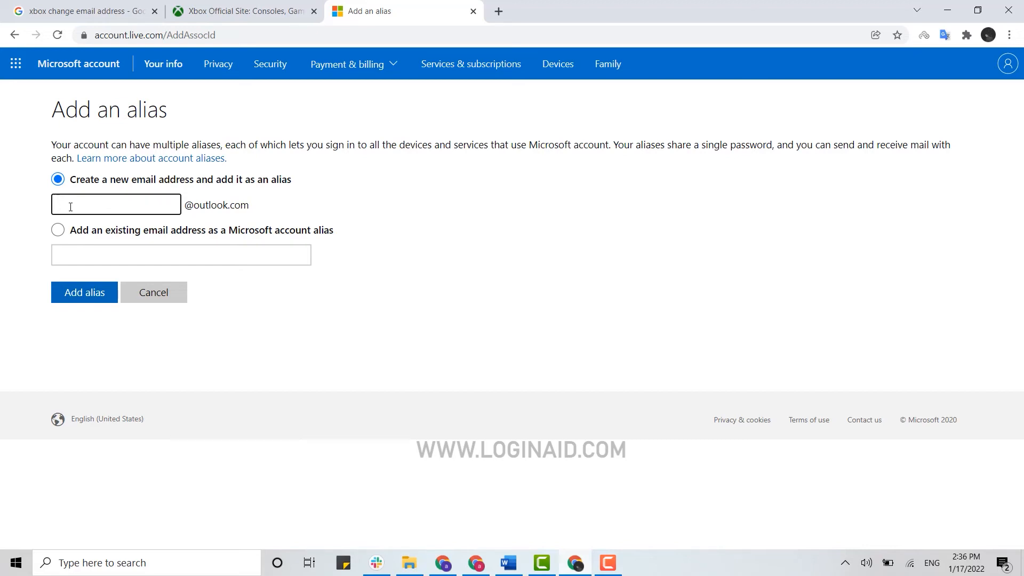
pyautogui.click(58, 229)
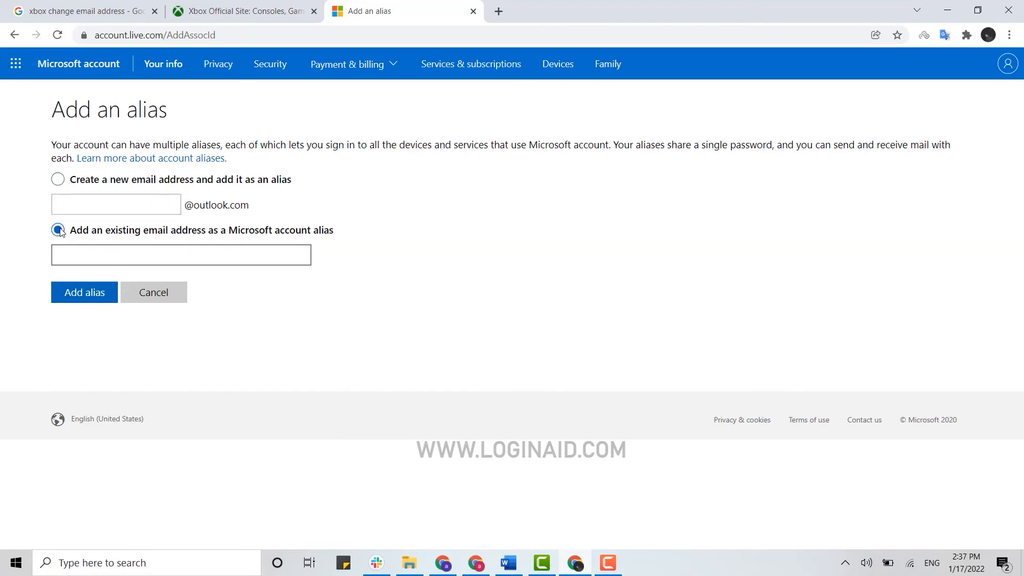
pyautogui.click(92, 251)
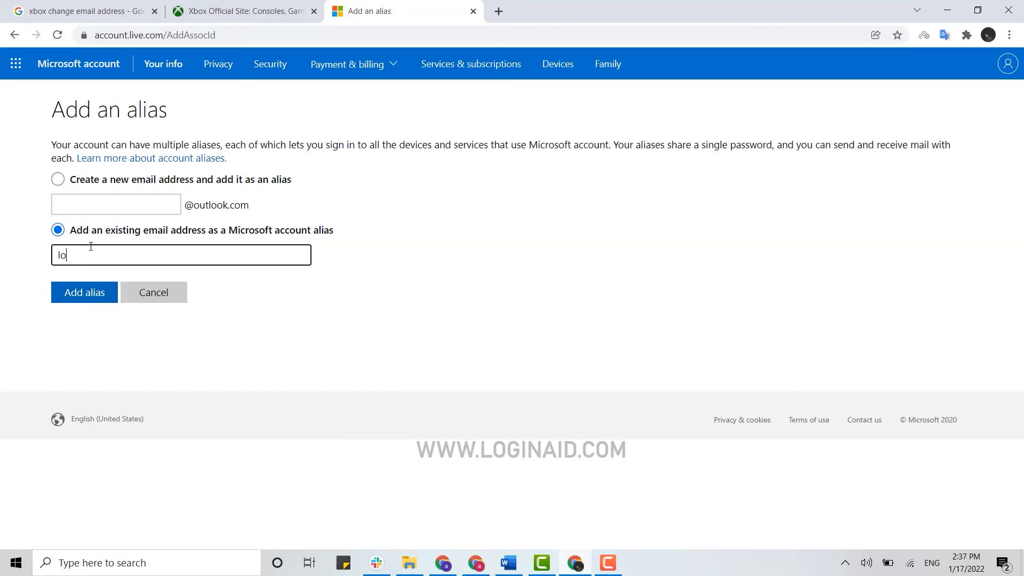
pyautogui.click(80, 292)
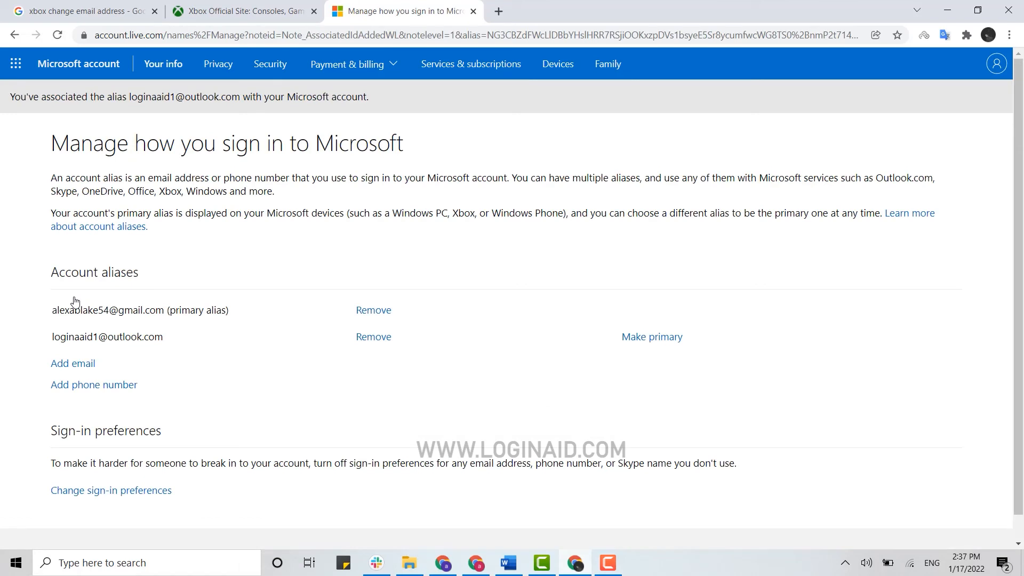